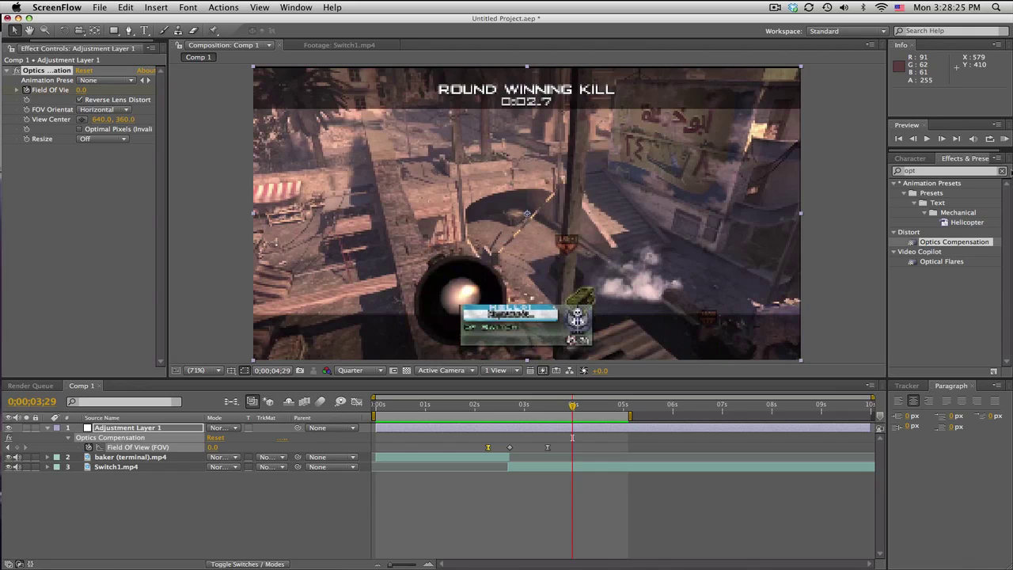
# Preview the current transition, then delete the old adjustment layer
pyautogui.click(1005, 139)
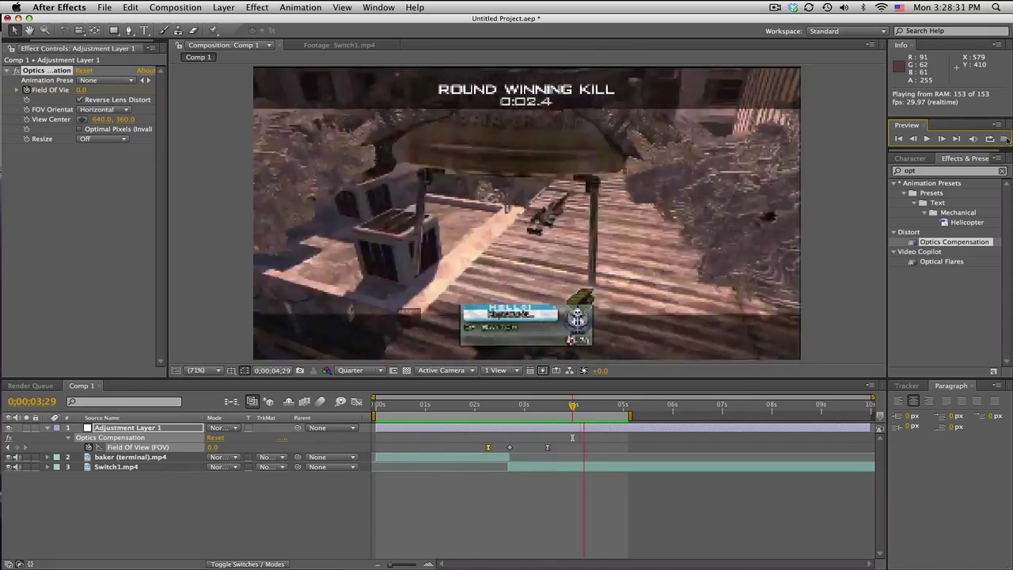
pyautogui.click(1006, 138)
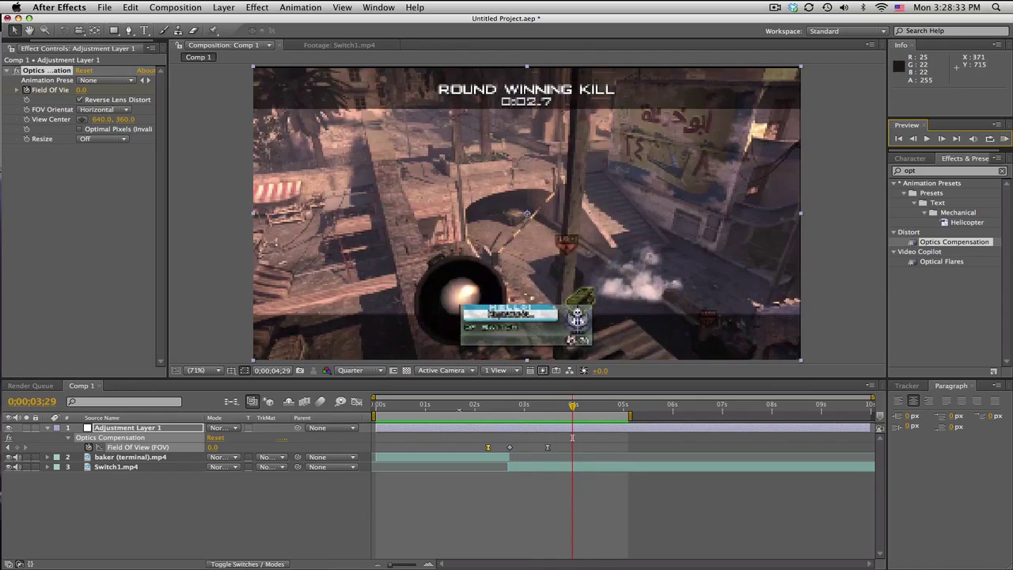
pyautogui.moveTo(461, 411); pyautogui.dragTo(575, 406)
pyautogui.click(516, 505)
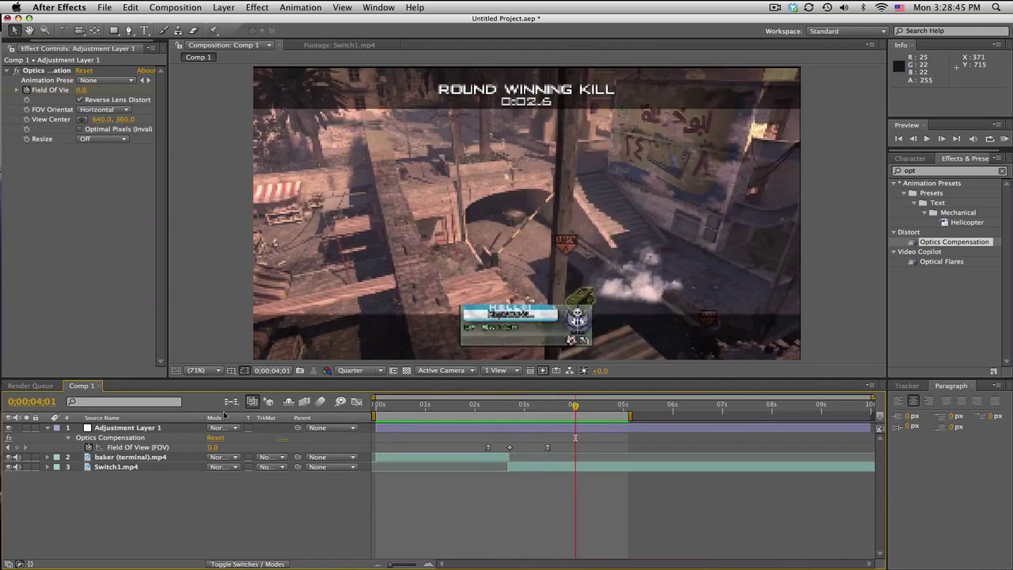
pyautogui.click(182, 428)
pyautogui.press('Delete')
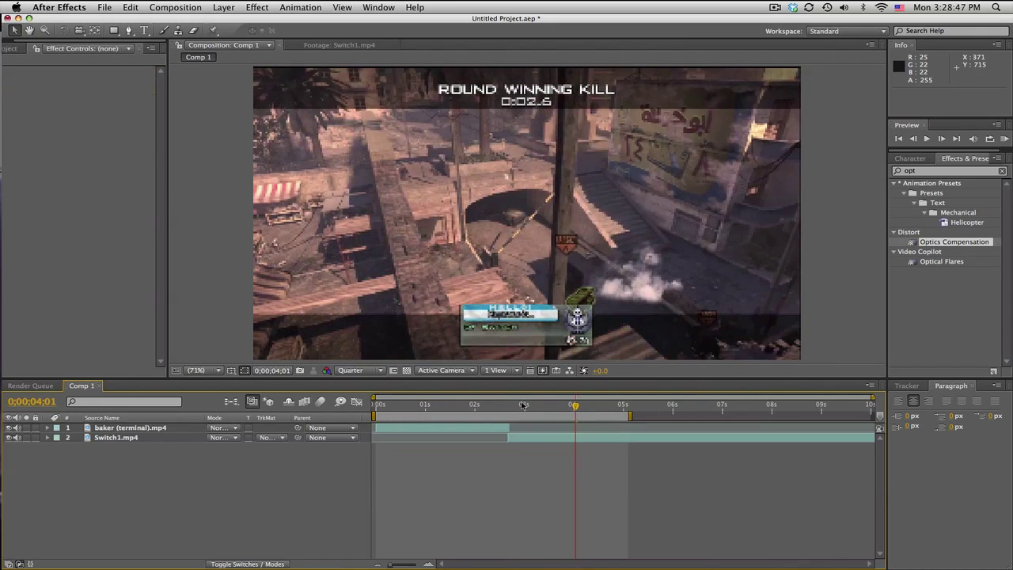
# Add a new adjustment layer above Switch1.mp4 and clear the leftover effects search
pyautogui.moveTo(523, 406); pyautogui.dragTo(546, 406)
pyautogui.click(485, 438)
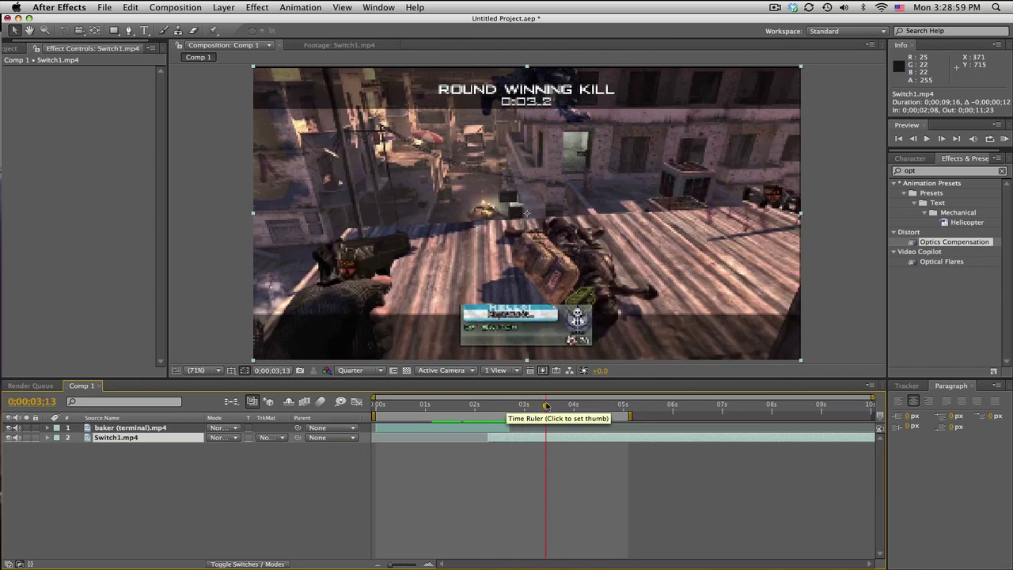
pyautogui.click(224, 6)
pyautogui.moveTo(230, 29)
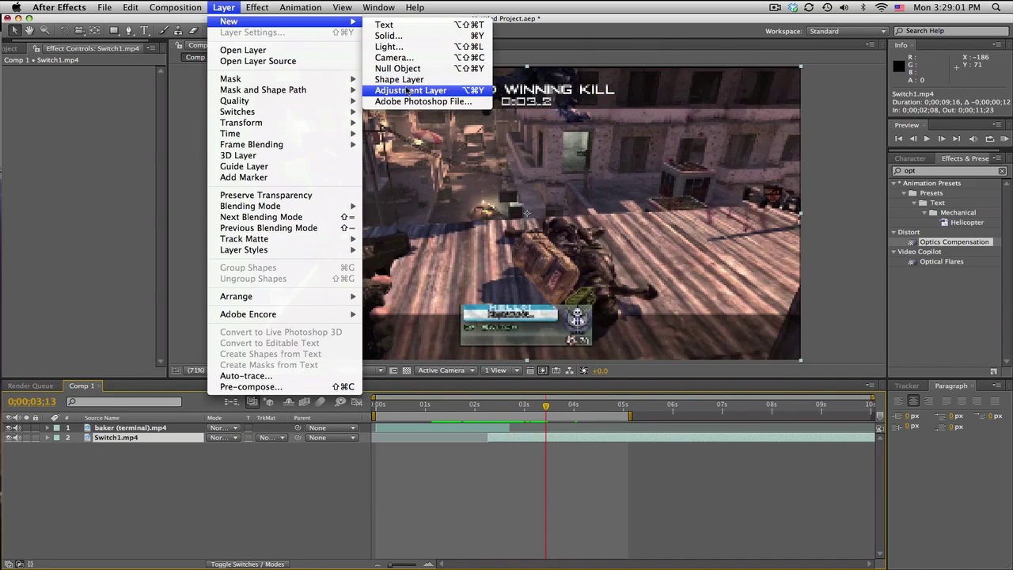
pyautogui.click(428, 90)
pyautogui.click(937, 172)
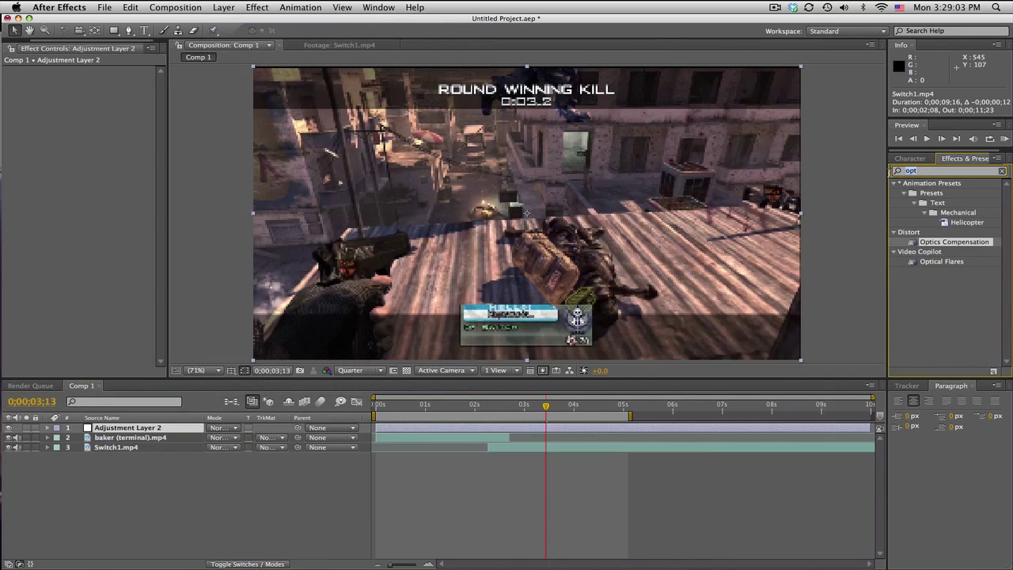
pyautogui.press('BackSpace')
pyautogui.click(123, 430)
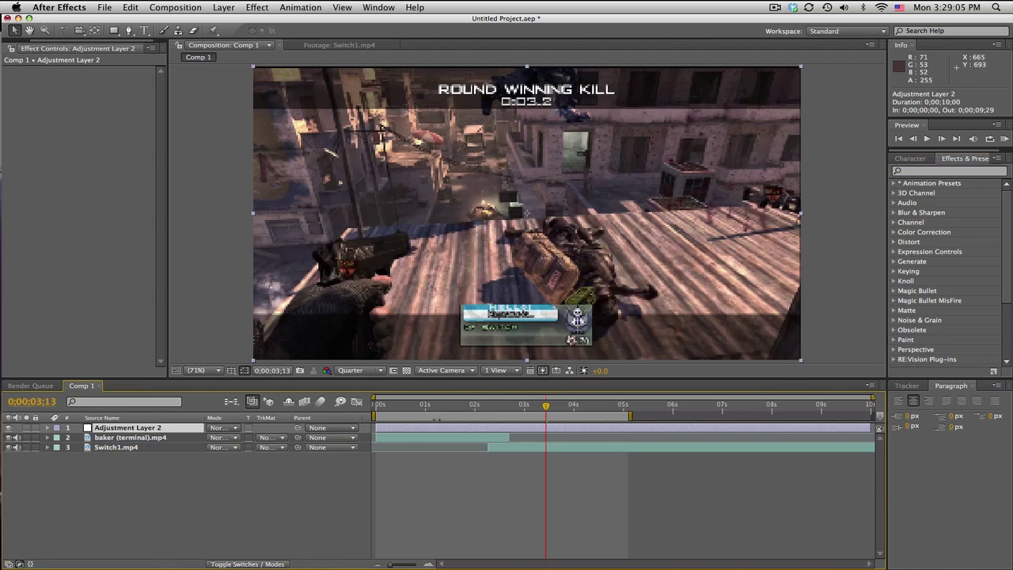
# Trim Adjustment Layer 2 to run from 1;18 to 3;11, then review the overlap start
pyautogui.moveTo(482, 407); pyautogui.dragTo(455, 408)
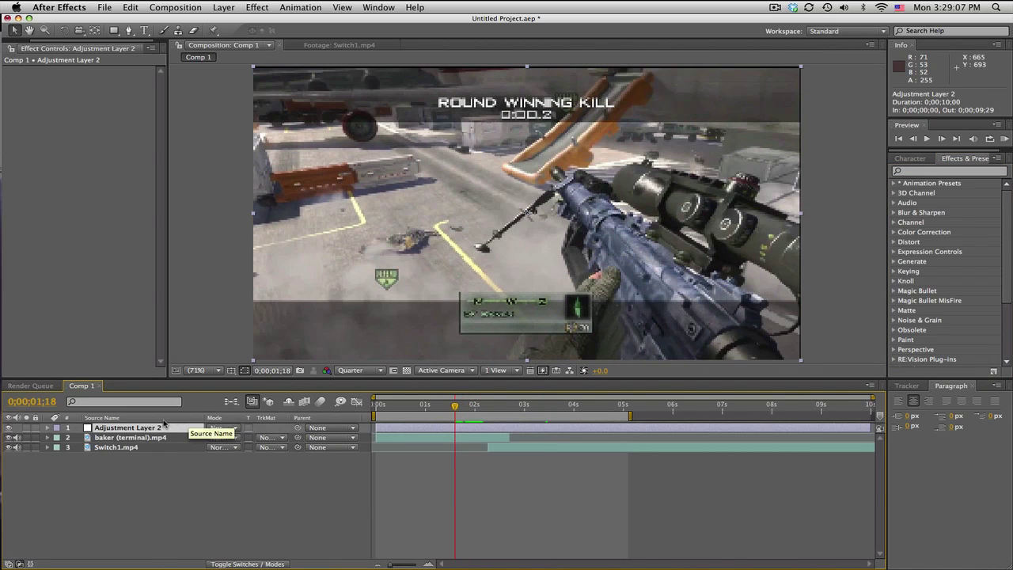
pyautogui.hotkey('alt', '[')
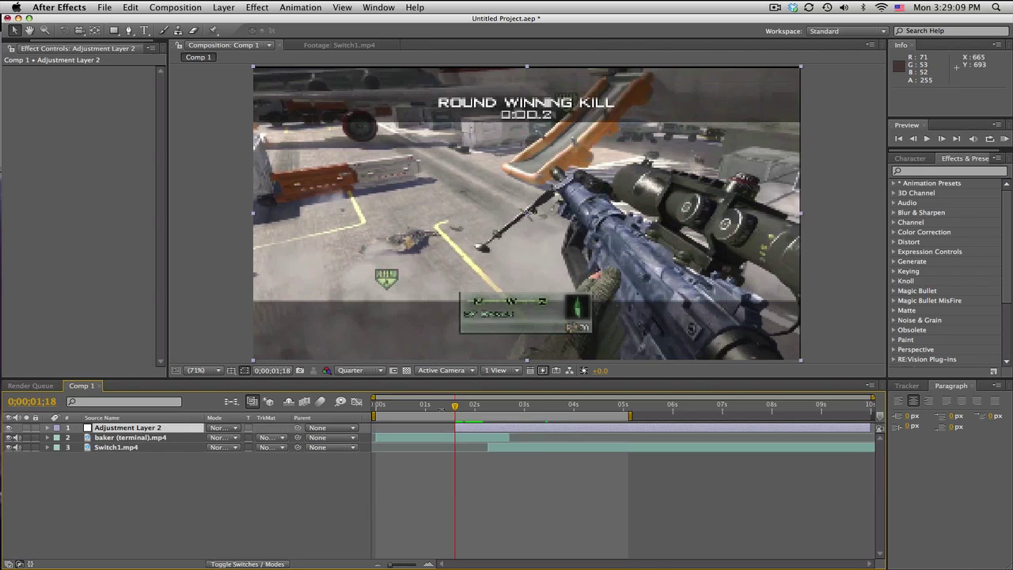
pyautogui.click(540, 404)
pyautogui.hotkey('alt', ']')
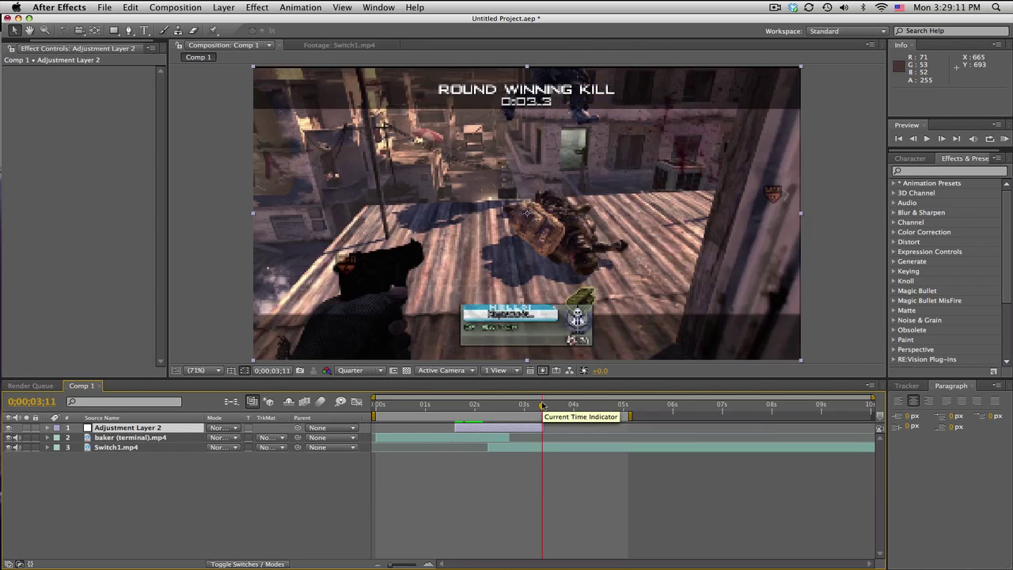
pyautogui.click(455, 408)
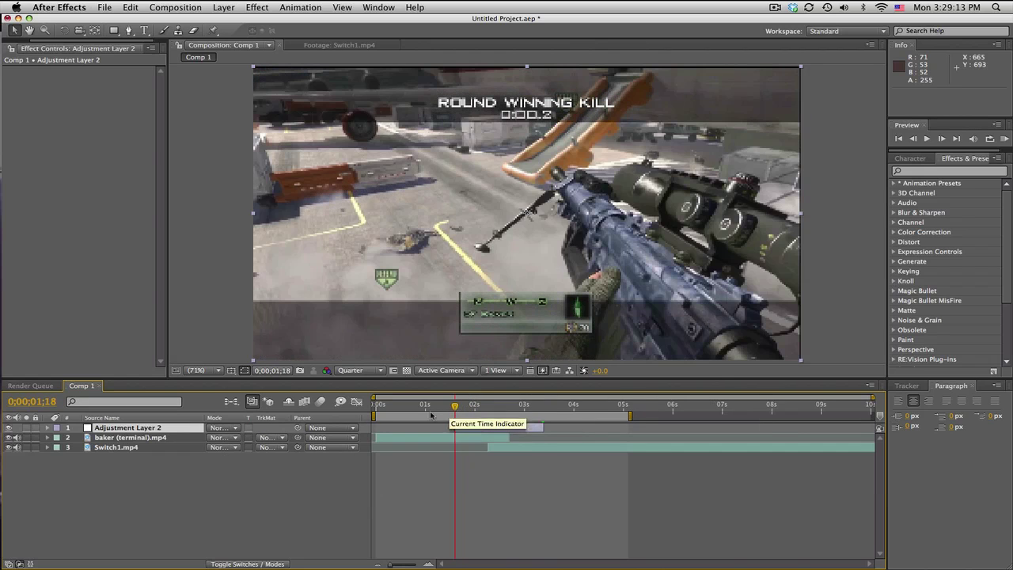
pyautogui.moveTo(432, 406); pyautogui.dragTo(511, 402)
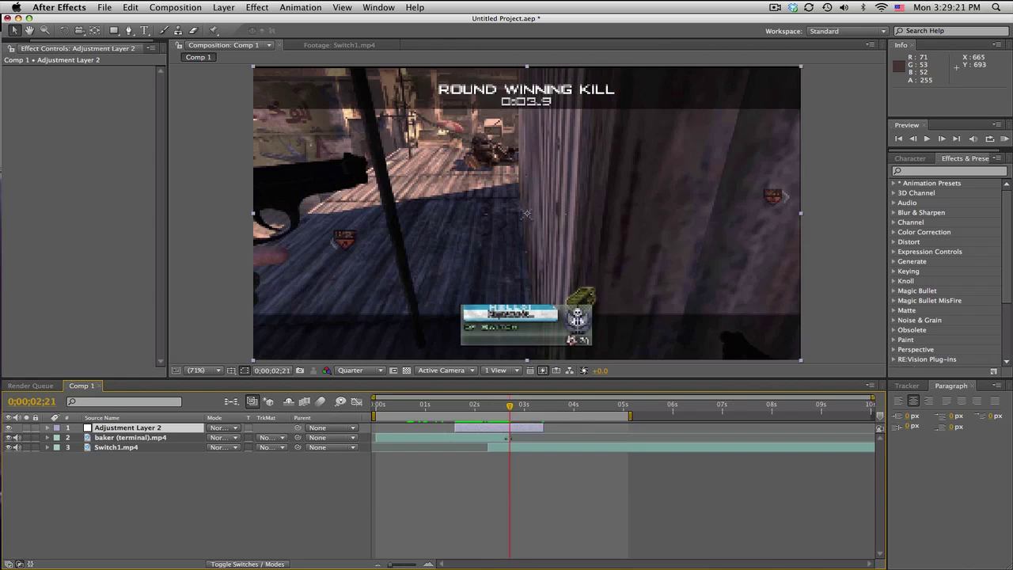
# Apply Optics Compensation (searched as 'opti') to Adjustment Layer 2 and raise Field Of View to test the warp
pyautogui.click(956, 171)
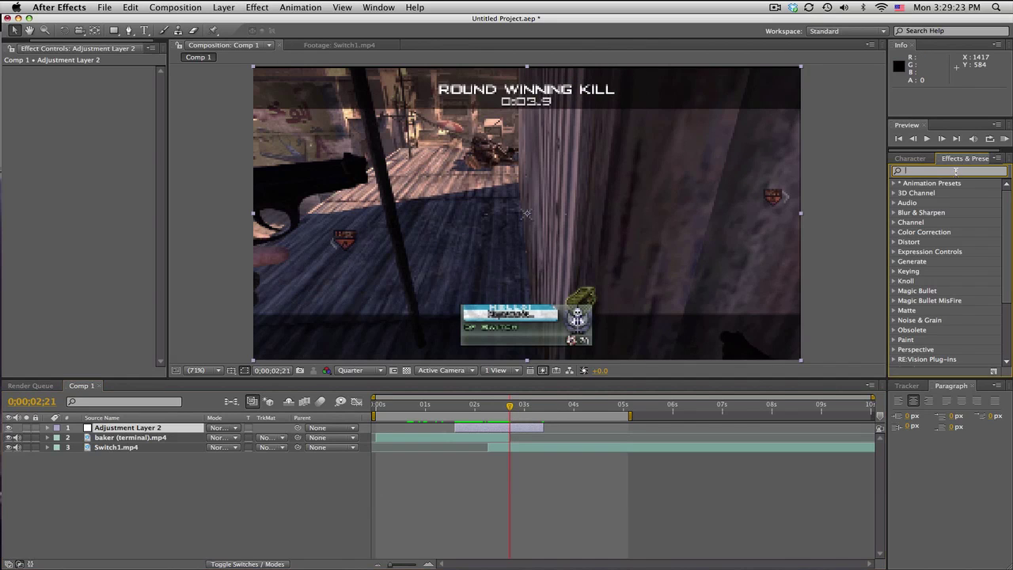
pyautogui.write('optic')
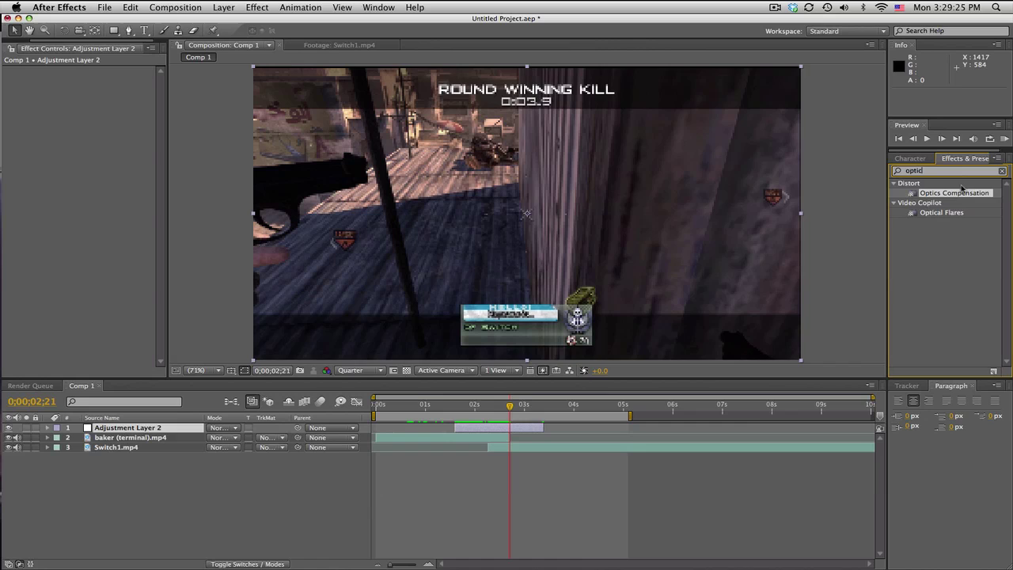
pyautogui.moveTo(963, 193); pyautogui.dragTo(489, 428)
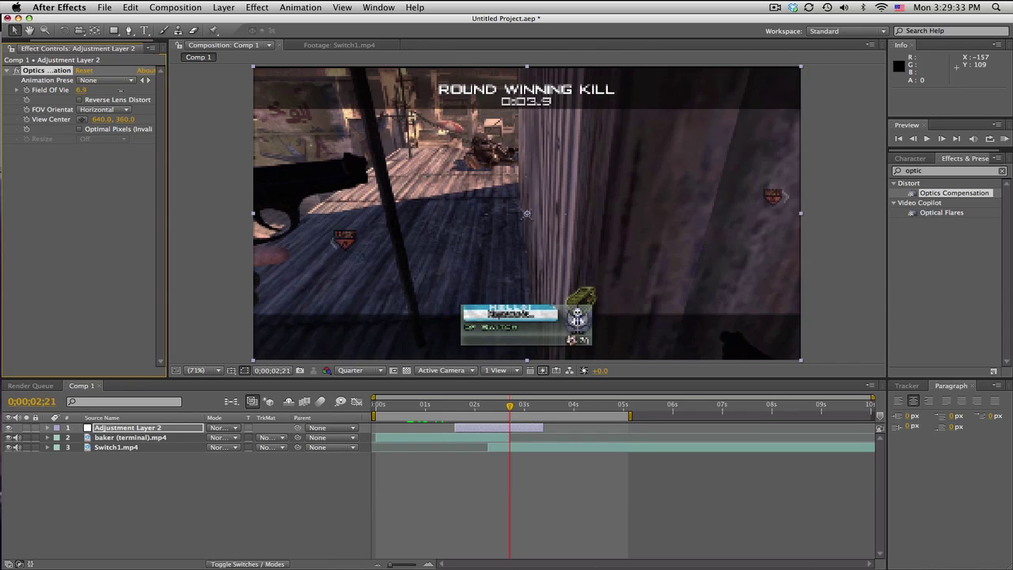
pyautogui.moveTo(80, 90); pyautogui.dragTo(317, 154)
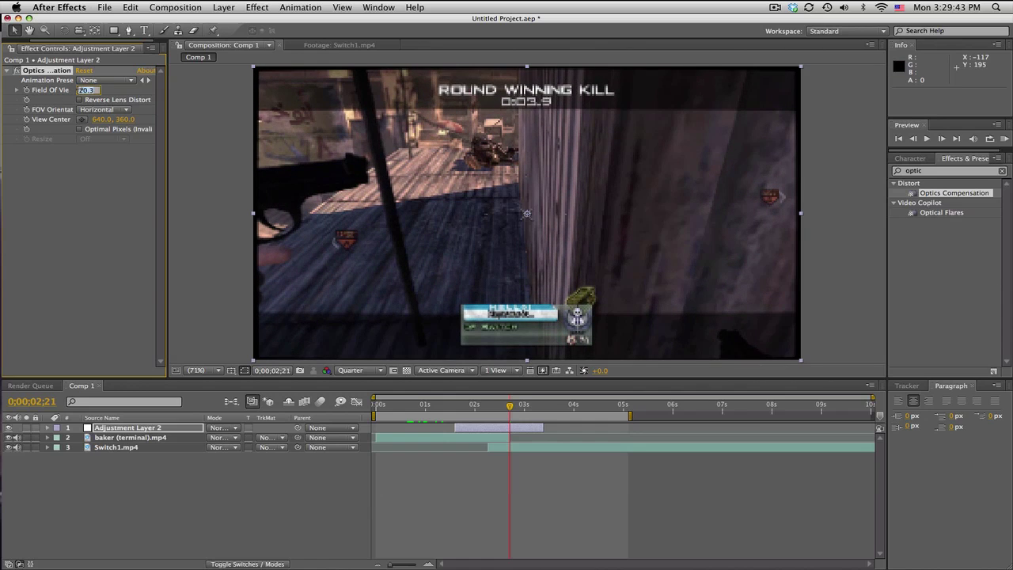
# Try Field Of View values around 113.8 and 158, then reset it to 0
pyautogui.write('0')
pyautogui.press('Return')
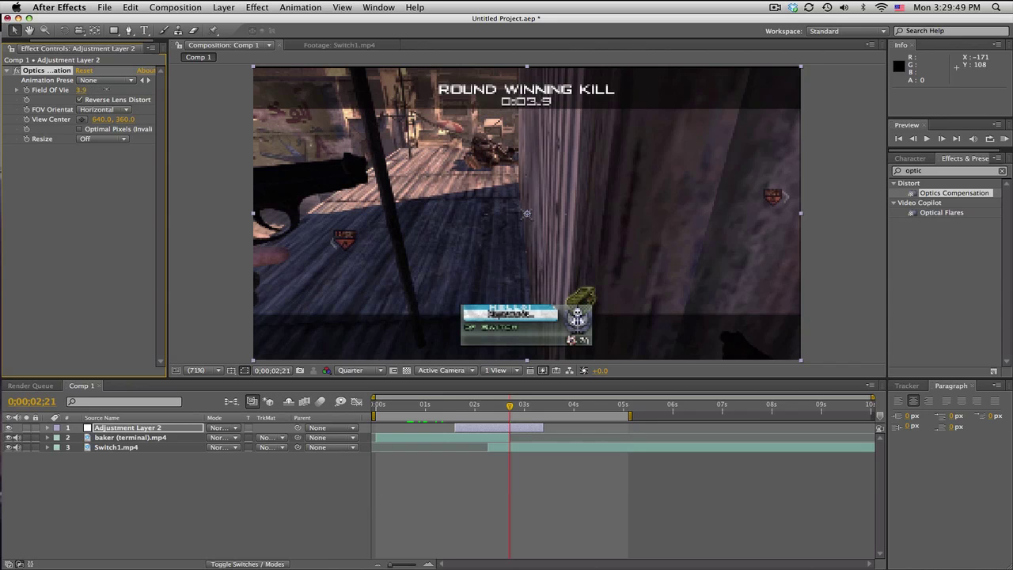
pyautogui.moveTo(106, 90); pyautogui.dragTo(204, 106)
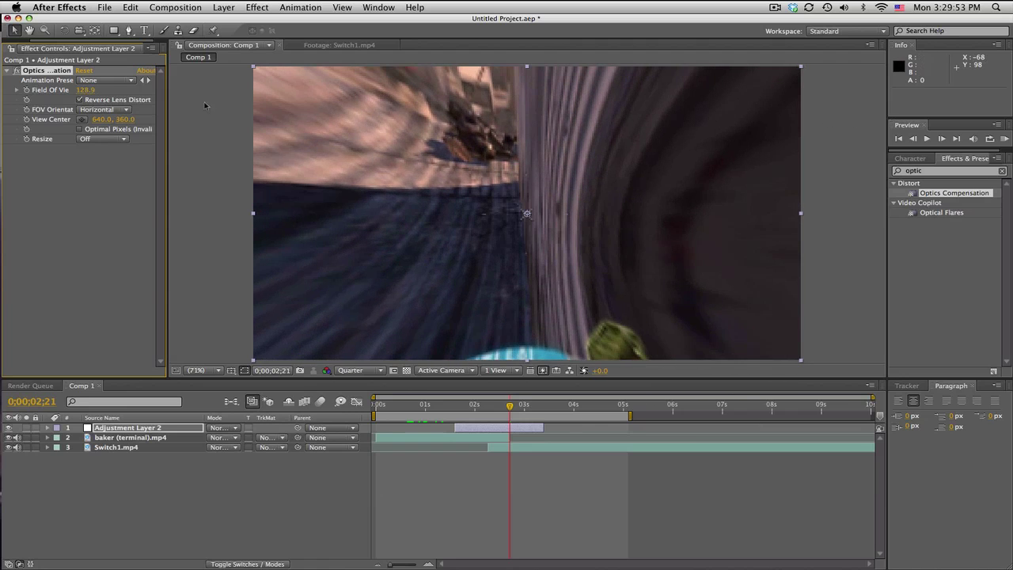
pyautogui.moveTo(82, 91); pyautogui.dragTo(8, 90)
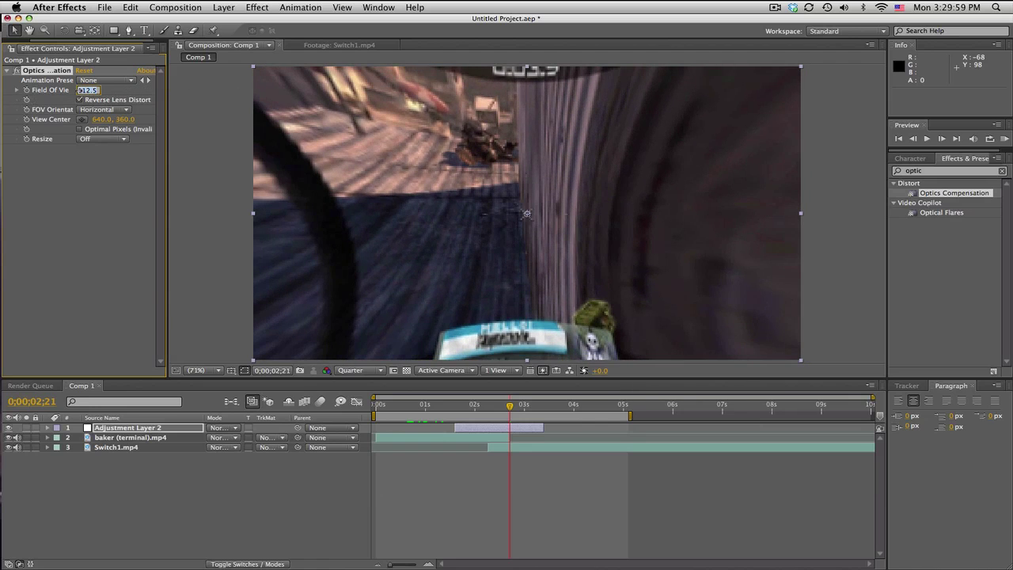
pyautogui.write('0')
pyautogui.press('Return')
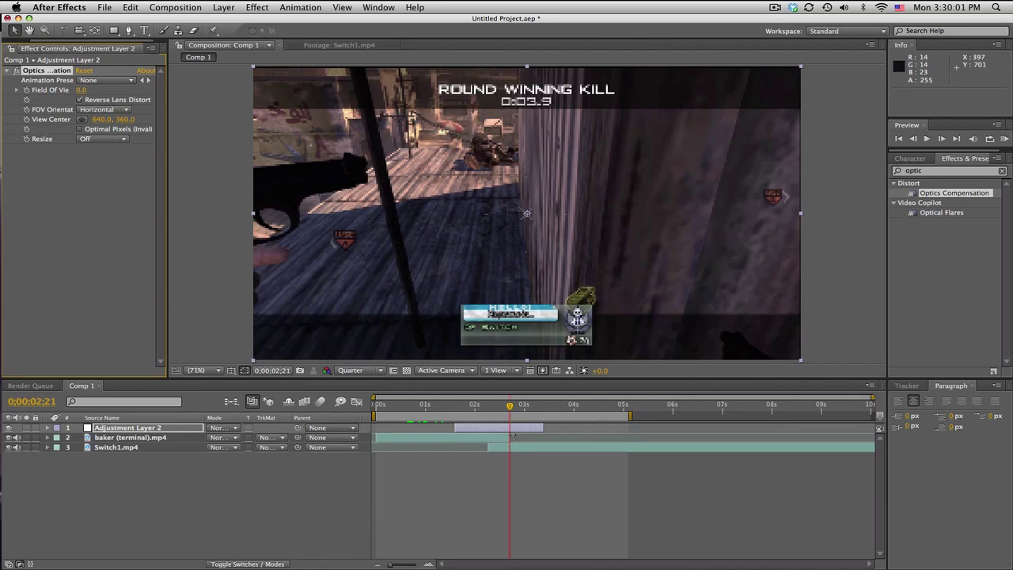
# Set a Field Of View keyframe of 180 on Adjustment Layer 2
pyautogui.click(202, 428)
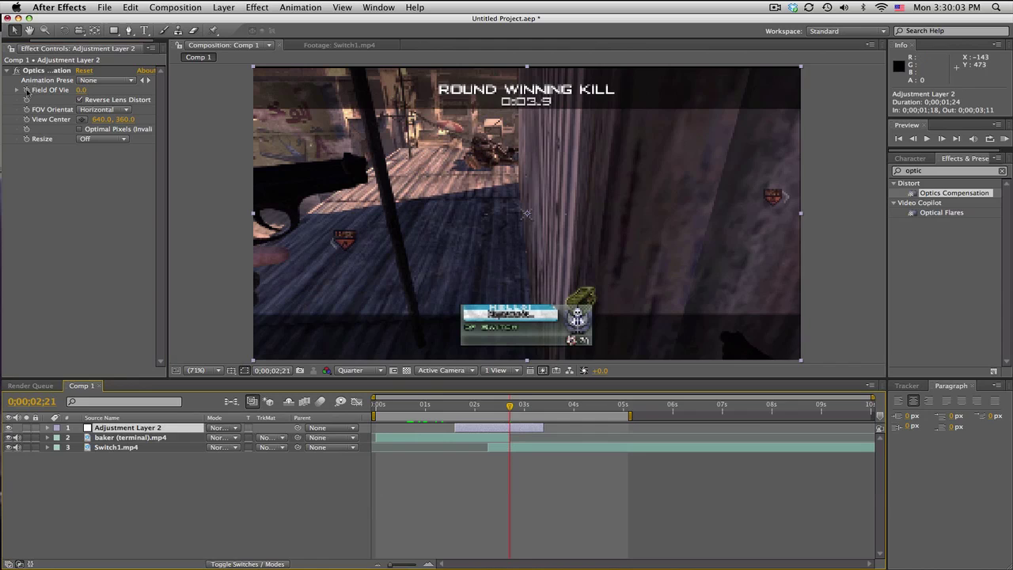
pyautogui.click(83, 94)
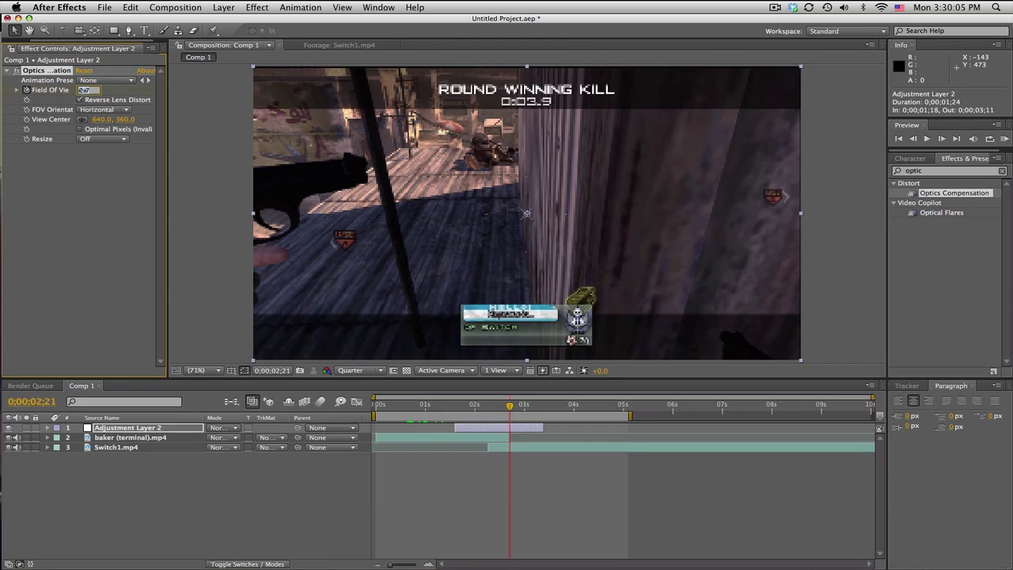
pyautogui.write('180')
pyautogui.press('Return')
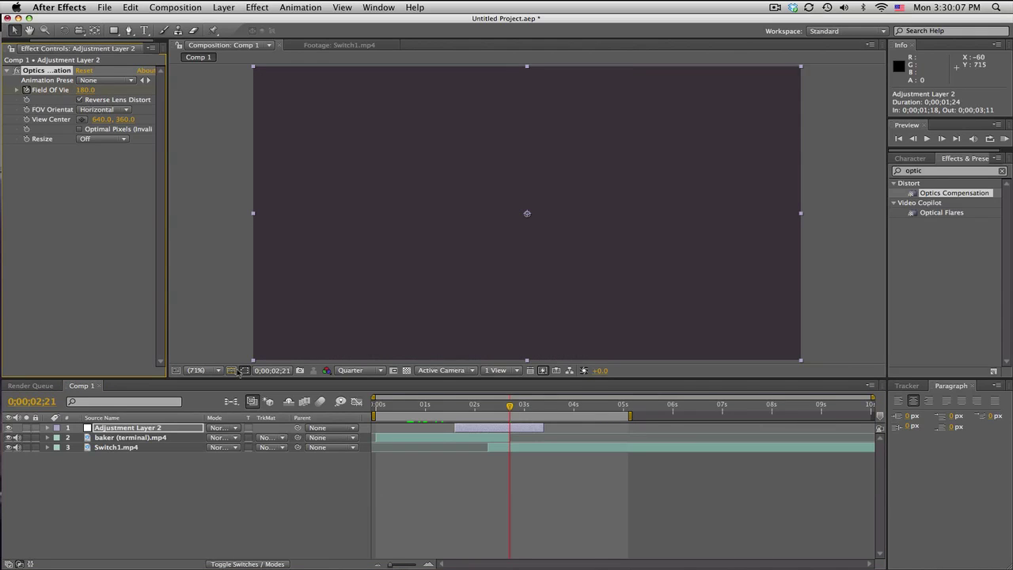
# Add a Field Of View keyframe of 0 at 0;00;01;29
pyautogui.click(180, 430)
pyautogui.press('u')
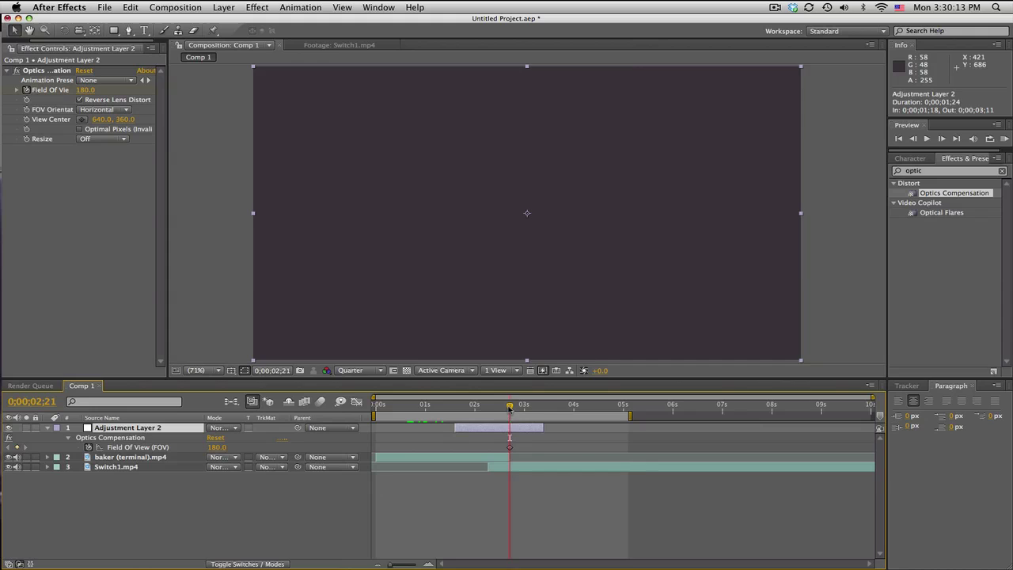
pyautogui.moveTo(510, 408); pyautogui.dragTo(473, 408)
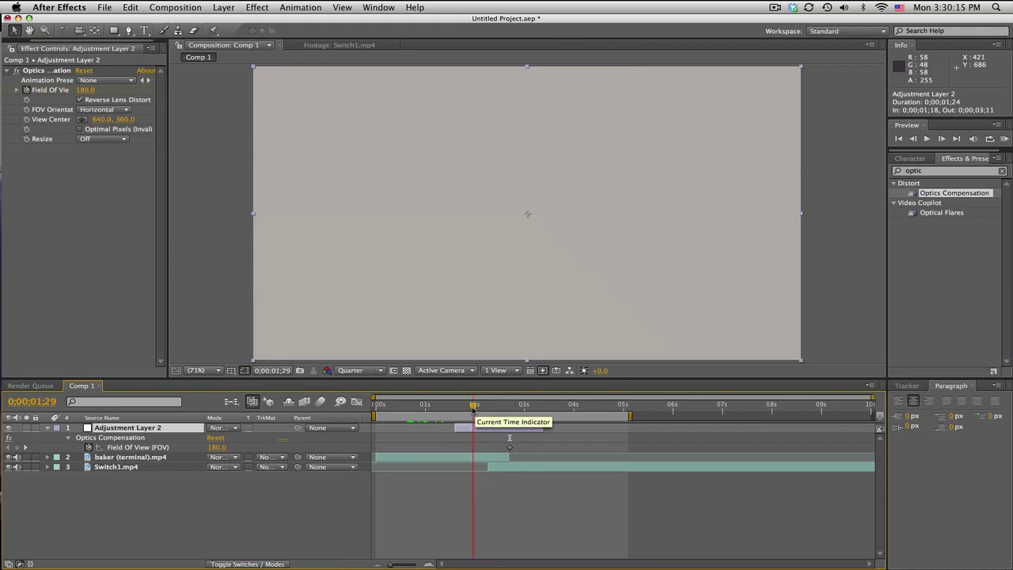
pyautogui.click(83, 91)
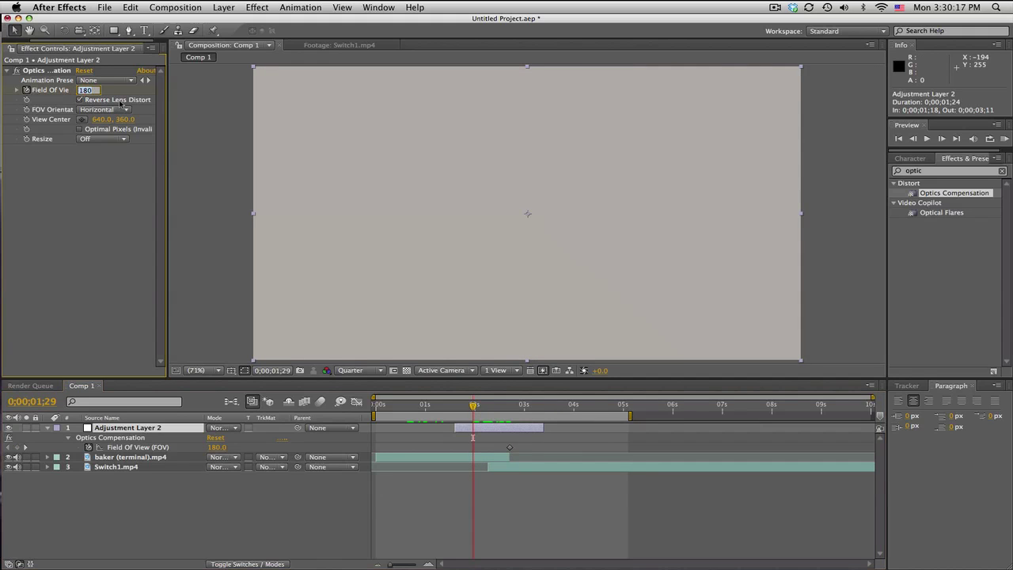
pyautogui.write('0')
pyautogui.press('Return')
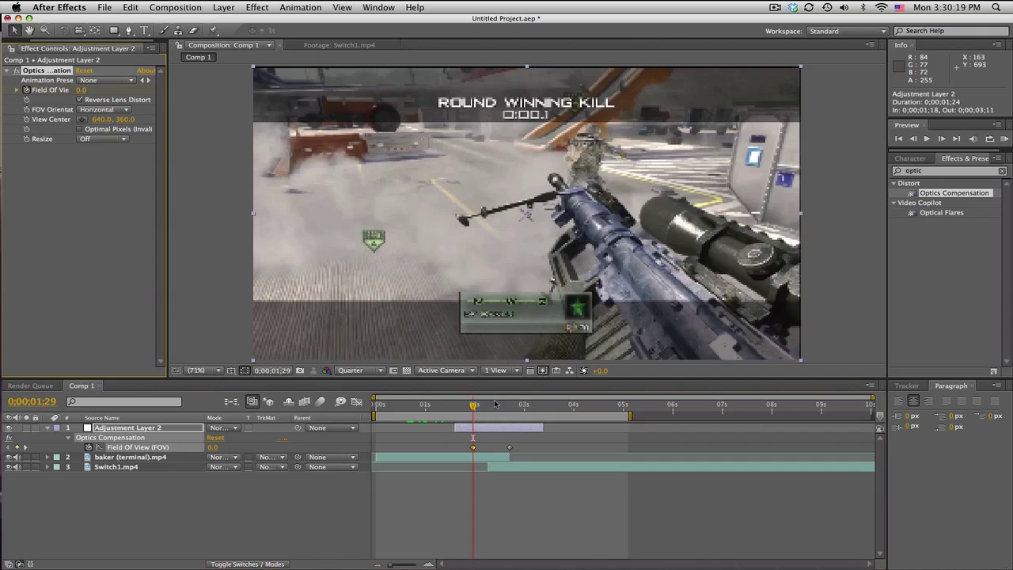
# Add a closing Field Of View keyframe of 0 at 0;00;03;09 and extend the layer end three frames
pyautogui.moveTo(498, 406); pyautogui.dragTo(540, 406)
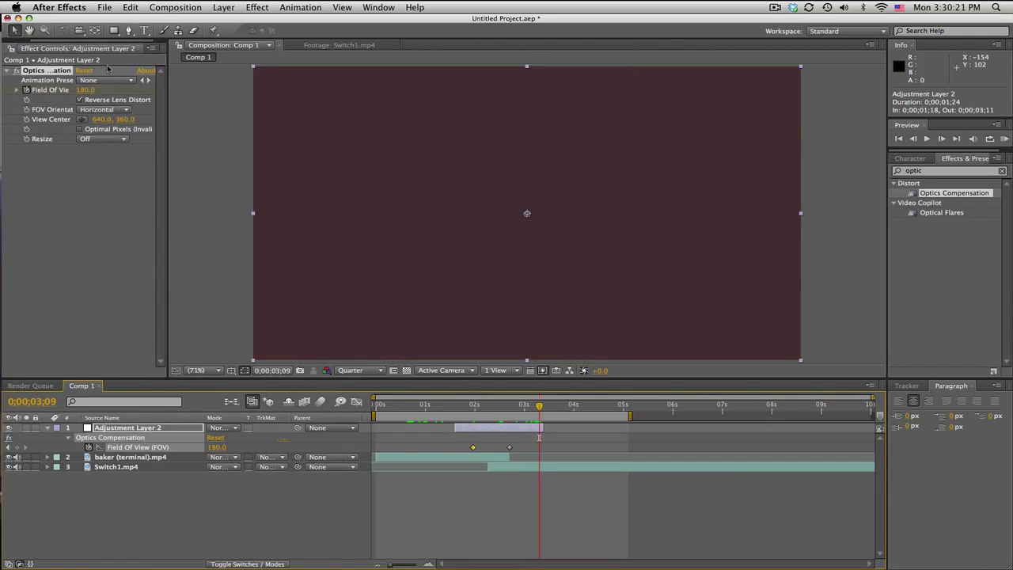
pyautogui.click(84, 91)
pyautogui.write('0')
pyautogui.press('Return')
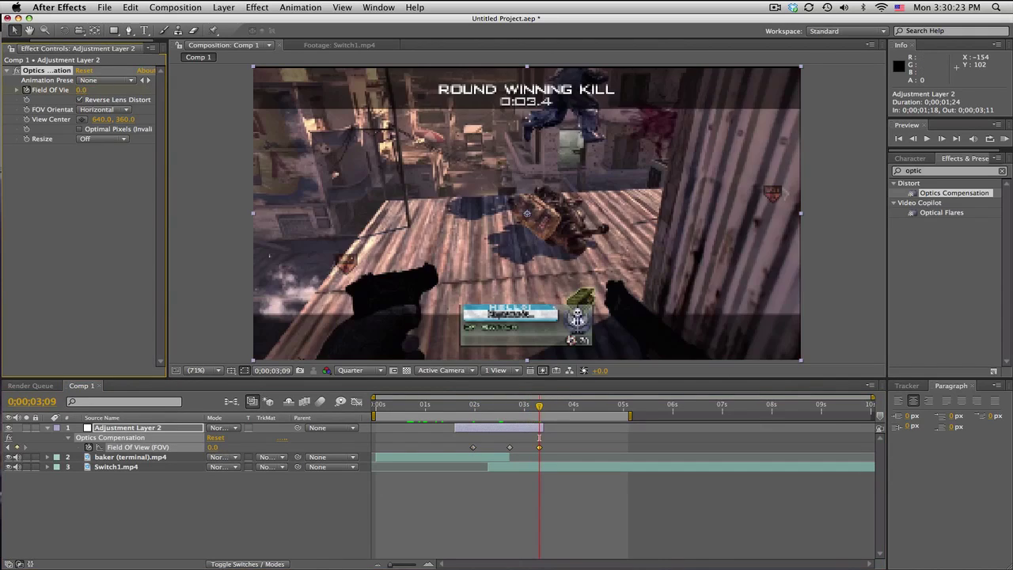
pyautogui.moveTo(541, 427); pyautogui.dragTo(547, 451)
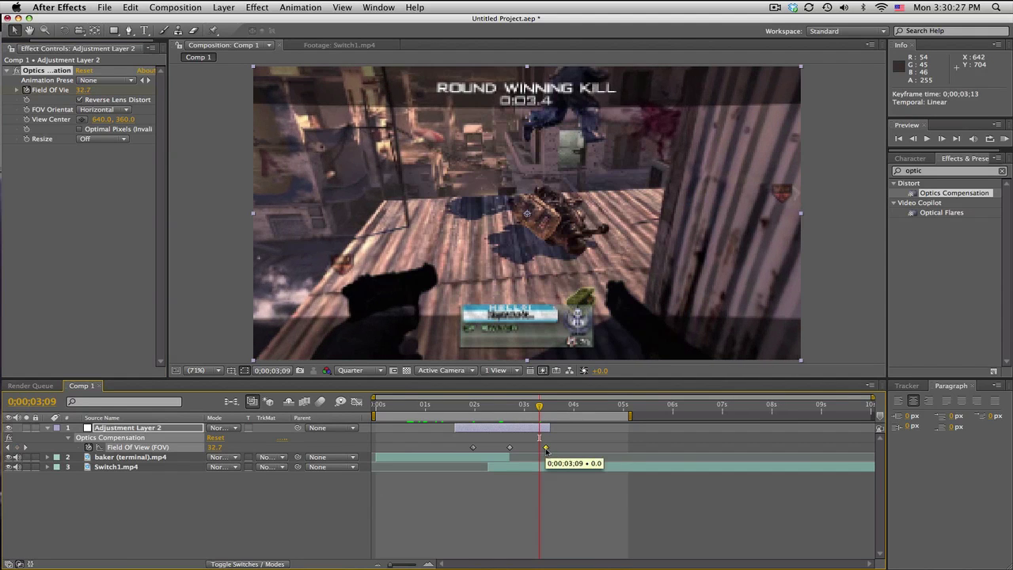
# Apply Easy Ease to the first and last Field Of View keyframes, then scrub through the transition
pyautogui.rightClick(546, 451)
pyautogui.moveTo(608, 559)
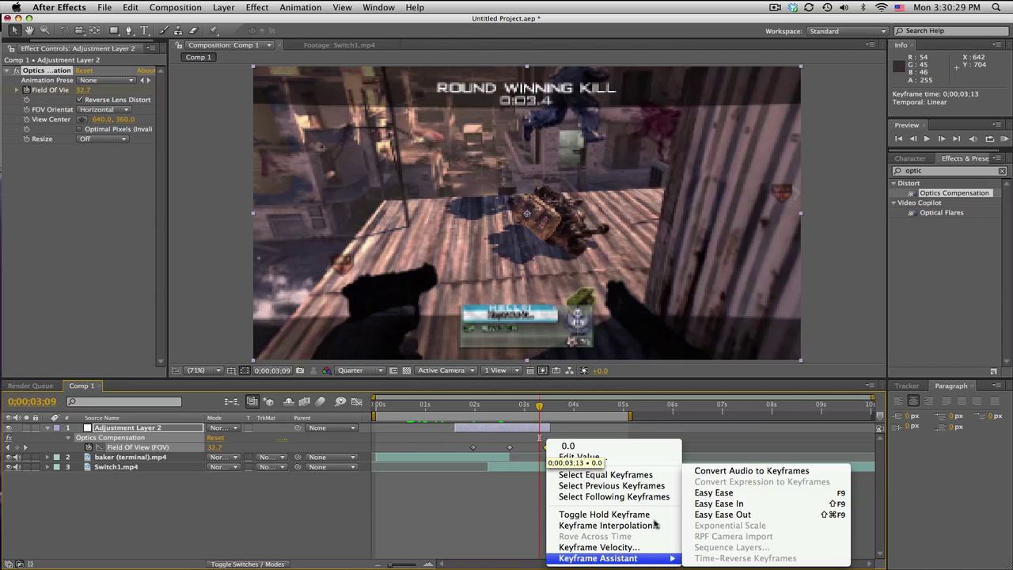
pyautogui.click(694, 493)
pyautogui.rightClick(474, 448)
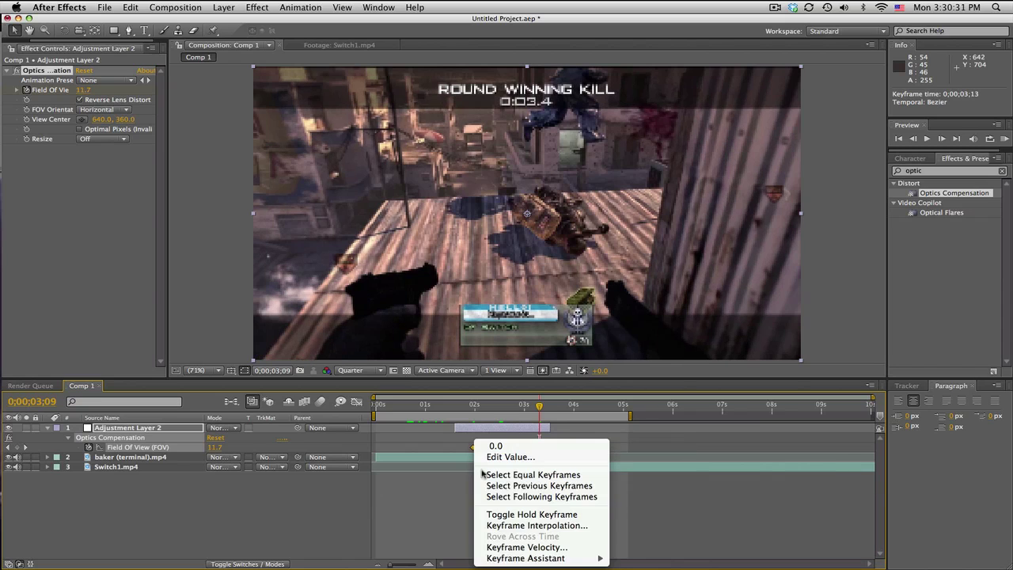
pyautogui.moveTo(578, 558)
pyautogui.click(638, 492)
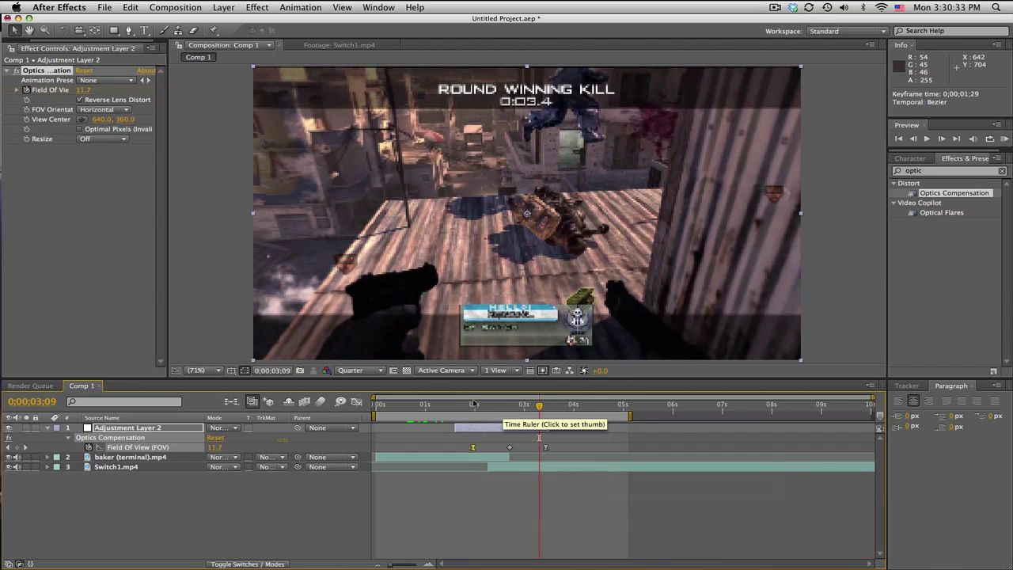
pyautogui.moveTo(472, 406); pyautogui.dragTo(569, 406)
pyautogui.click(1005, 139)
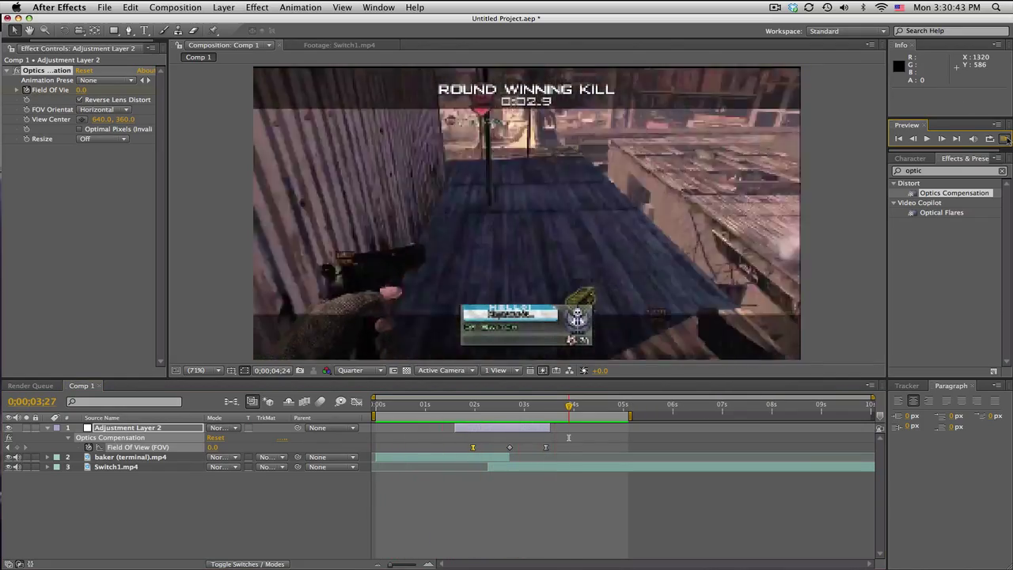
pyautogui.click(1005, 139)
pyautogui.moveTo(473, 404)
pyautogui.mouseDown()
pyautogui.moveTo(549, 405)
pyautogui.moveTo(474, 406)
pyautogui.mouseUp()
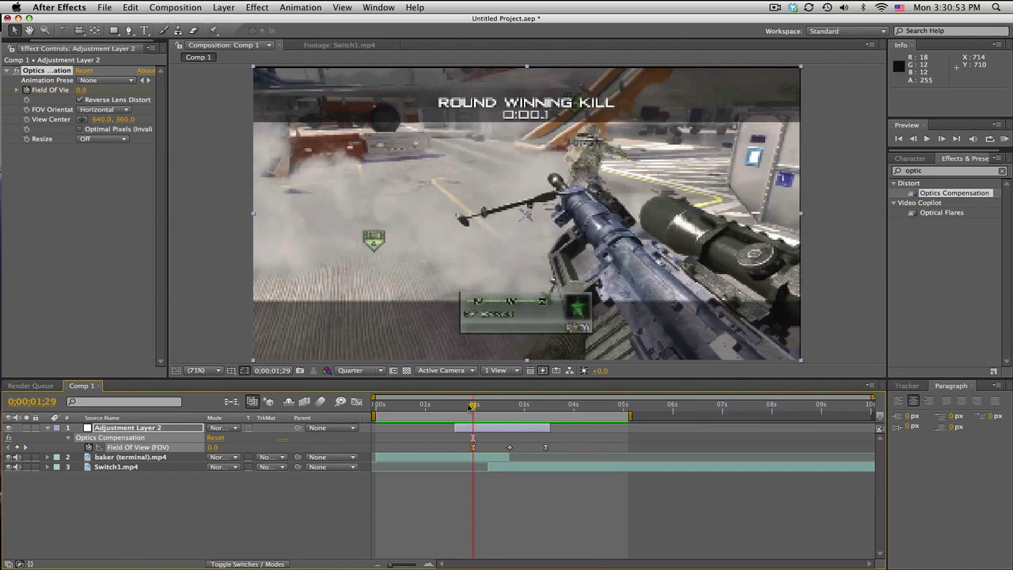
pyautogui.press('space')
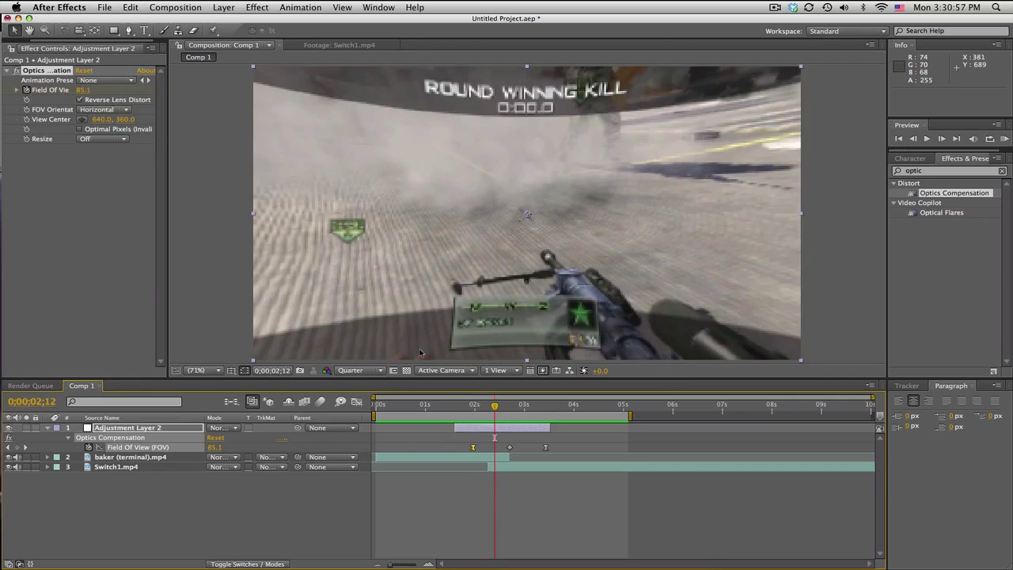
pyautogui.moveTo(495, 404); pyautogui.dragTo(562, 405)
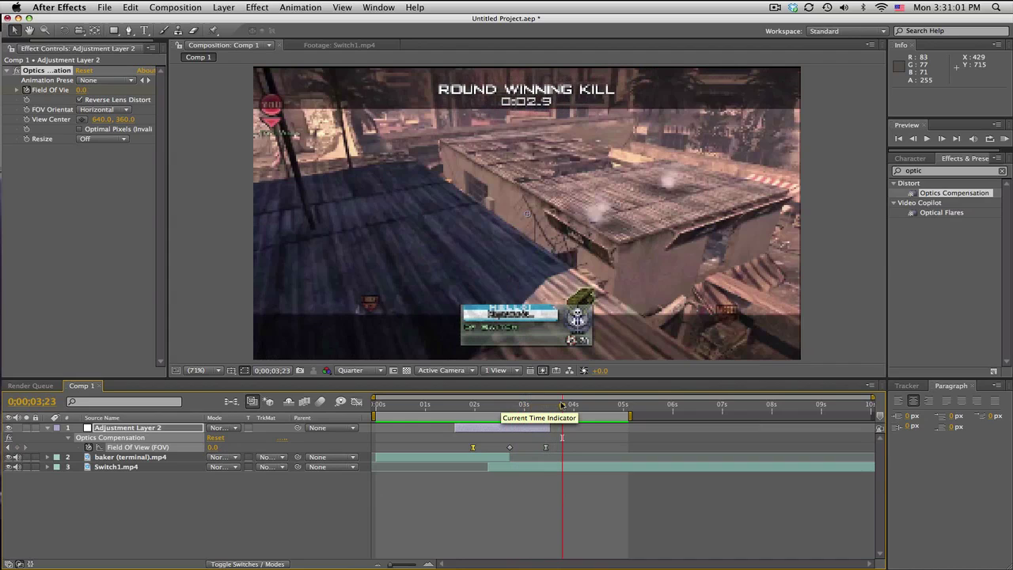